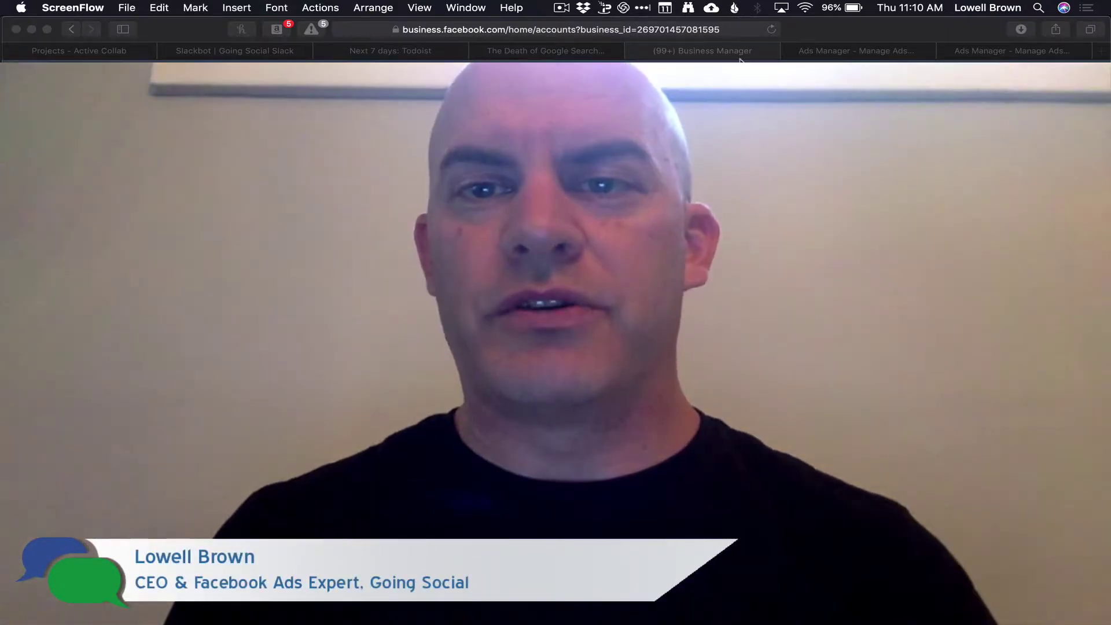
- Bring Safari forward and show the Ads Manager tab listing the Leads_DynamicCreative_Ad1 ad
left_click(741, 57)
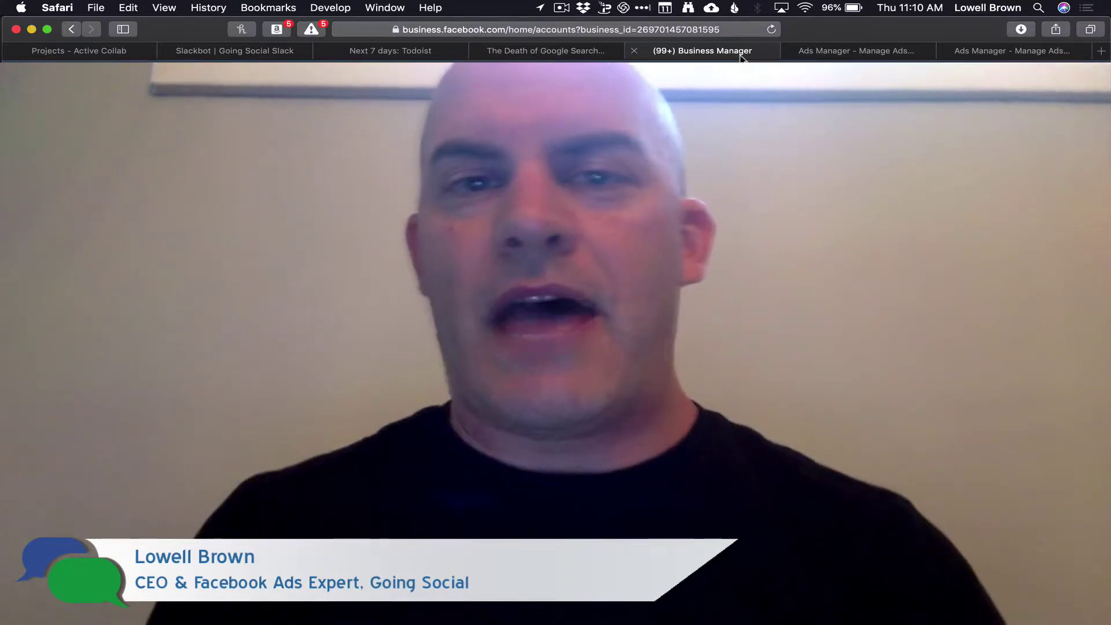
left_click(837, 55)
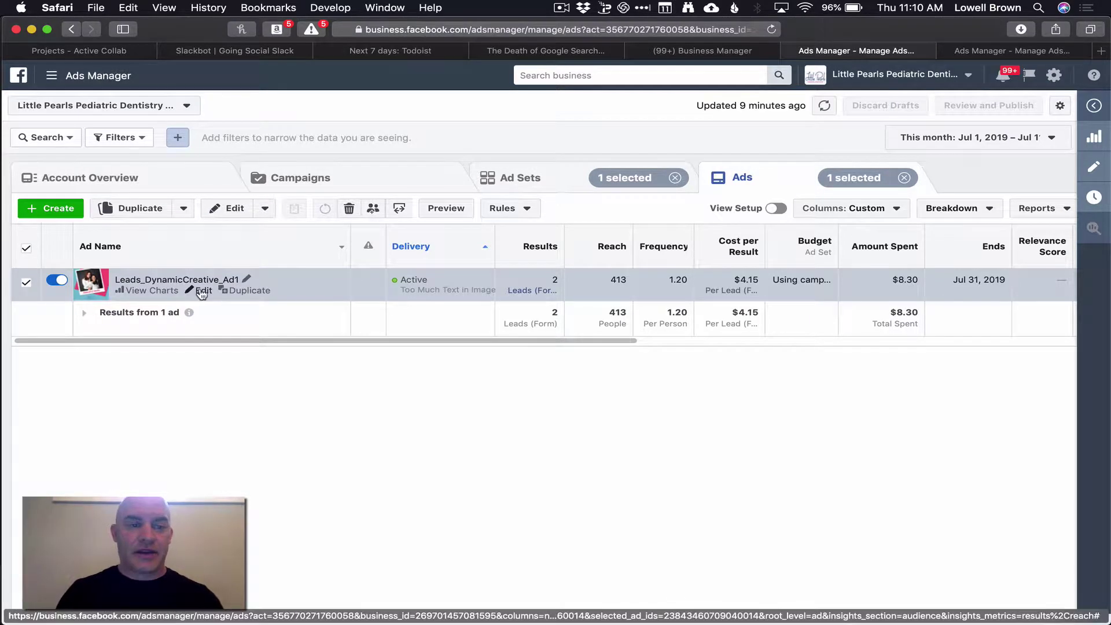
- Edit Leads_DynamicCreative_Ad1 and scroll down to its four dynamic creative image options
left_click(202, 291)
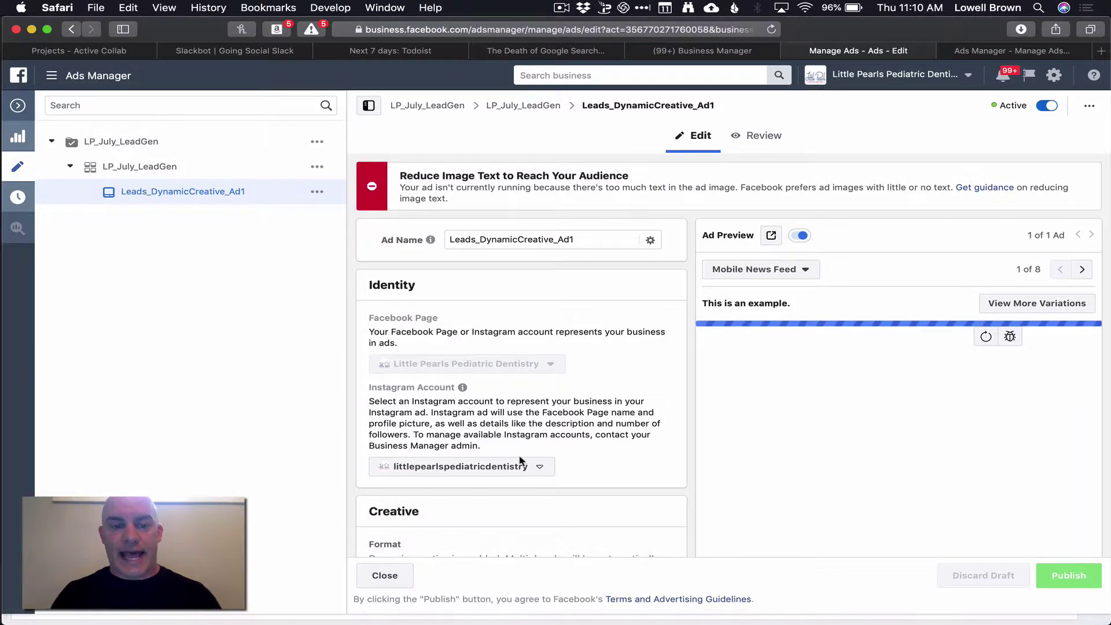
scroll(519, 461, "down", 5)
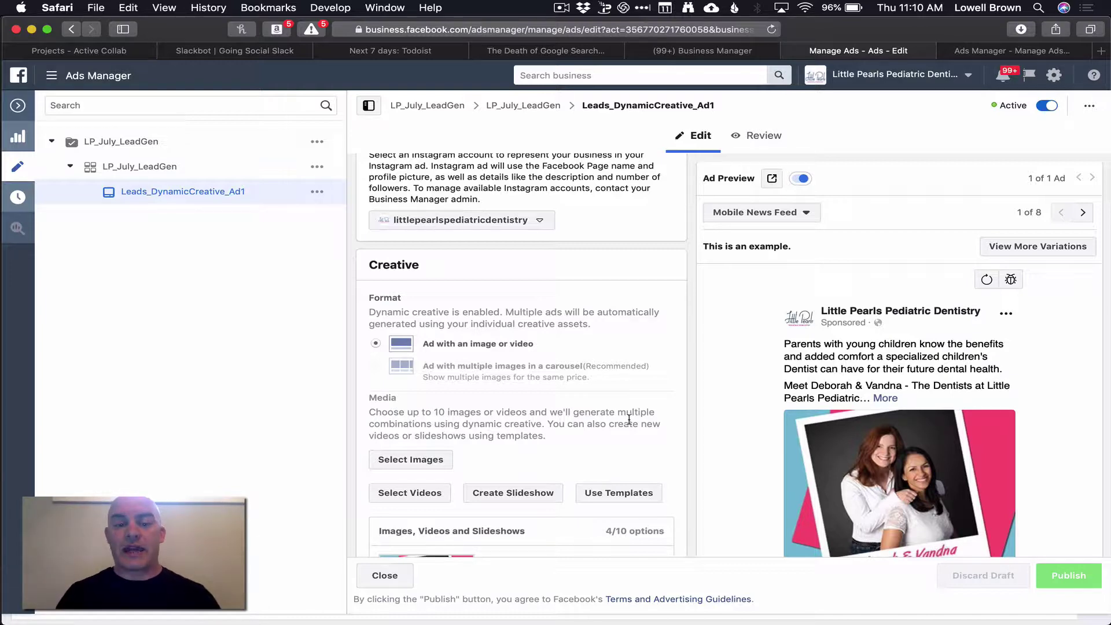
scroll(630, 425, "down", 5)
scroll(630, 424, "down", 1)
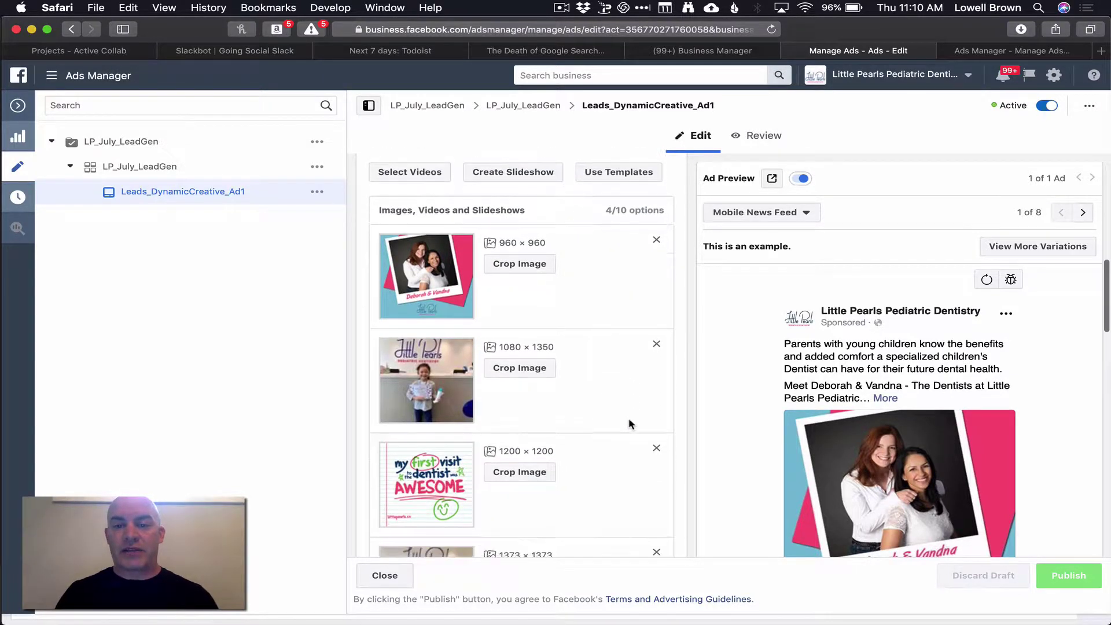
scroll(619, 362, "down", 2)
scroll(619, 357, "up", 1)
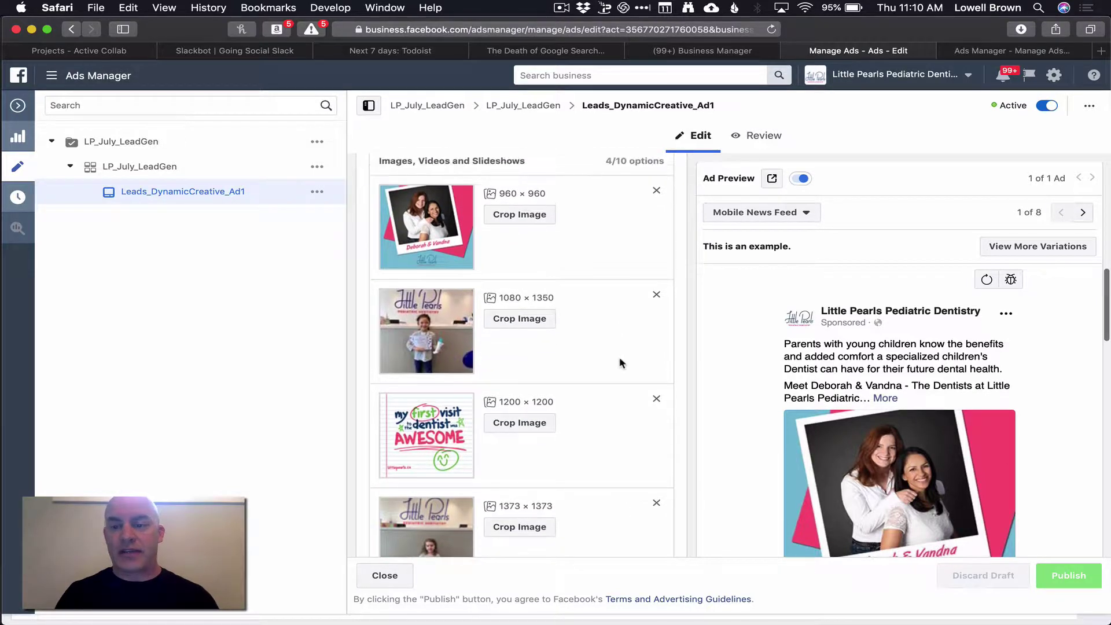
scroll(734, 398, "down", 3)
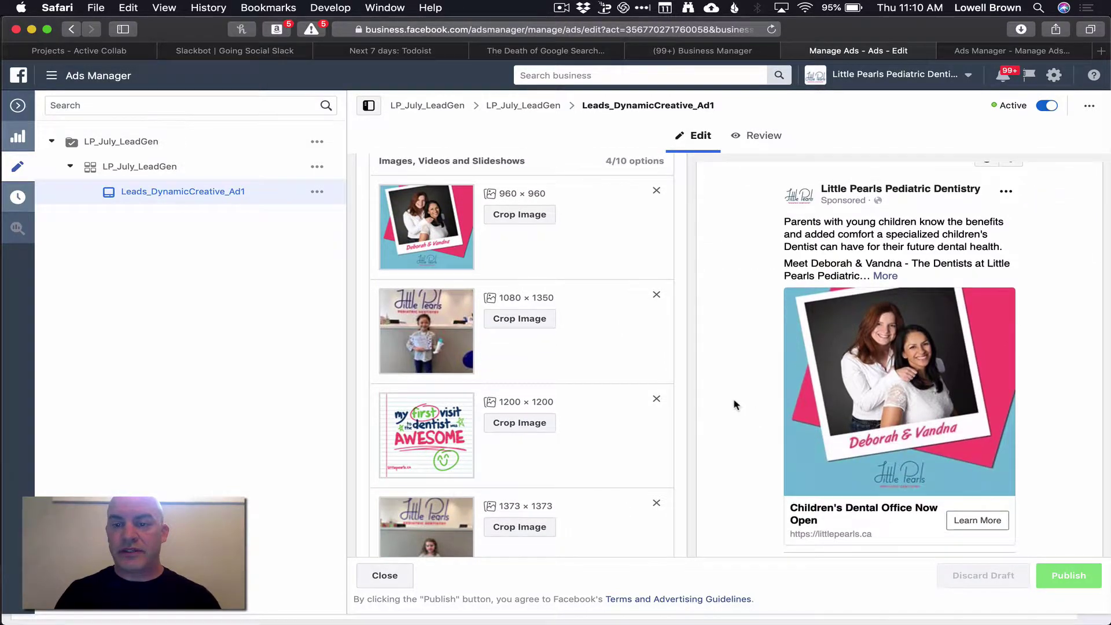
scroll(602, 245, "up", 2)
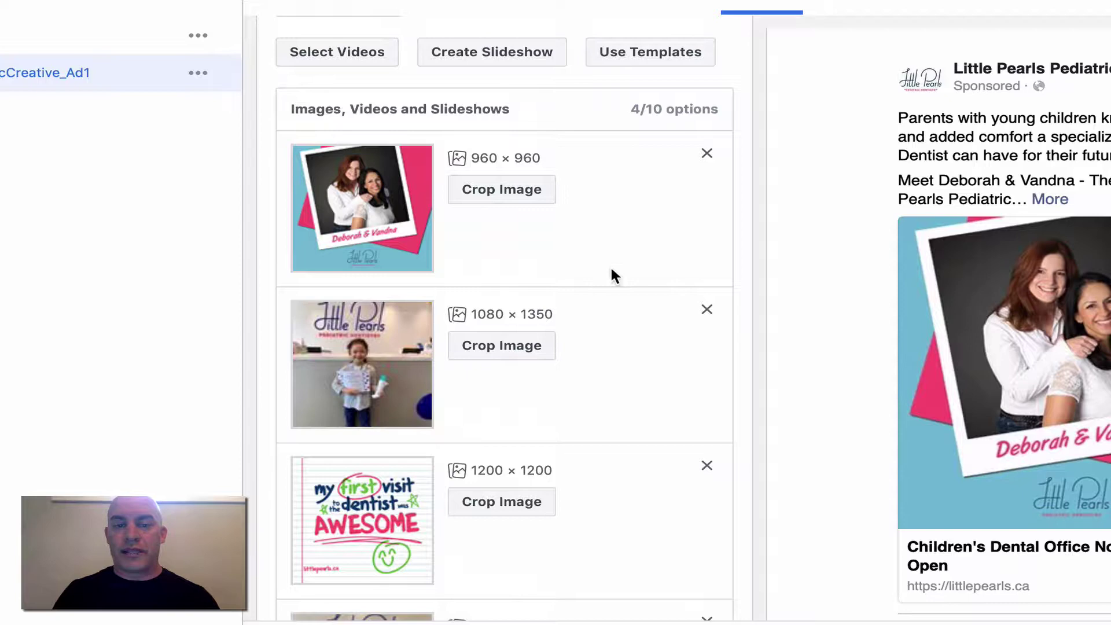
scroll(612, 326, "down", 2)
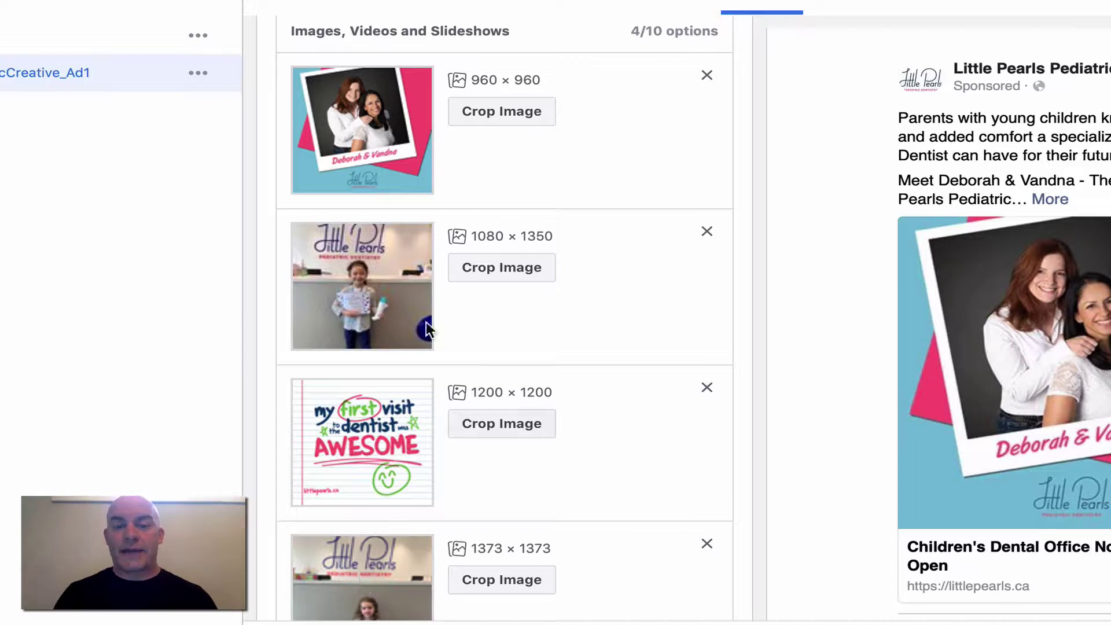
scroll(533, 146, "up", 2)
scroll(379, 284, "down", 4)
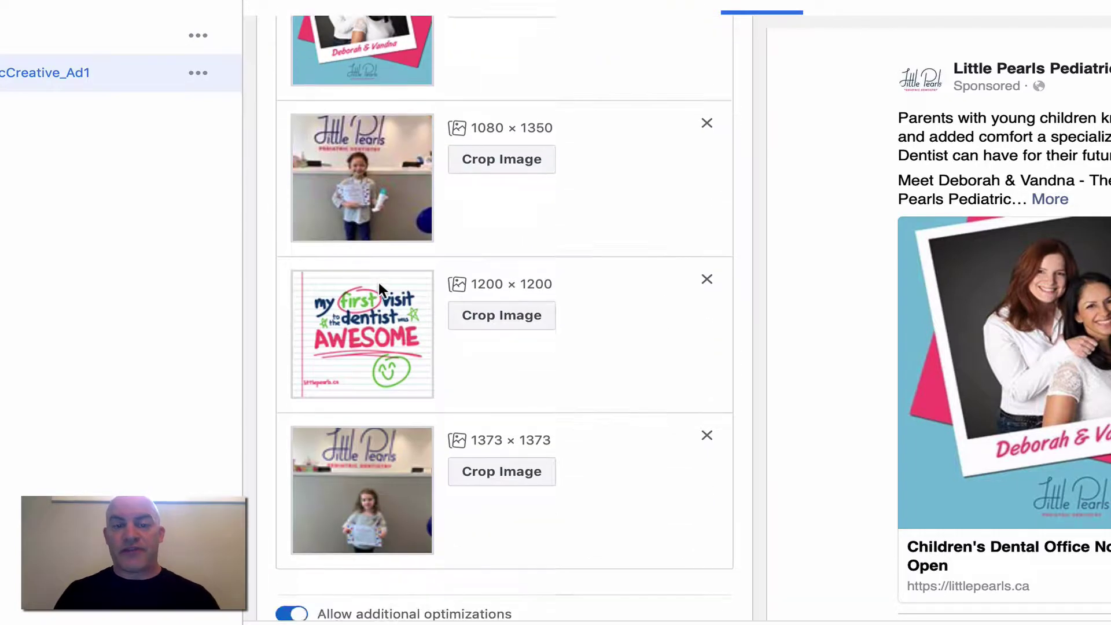
scroll(379, 282, "down", 1)
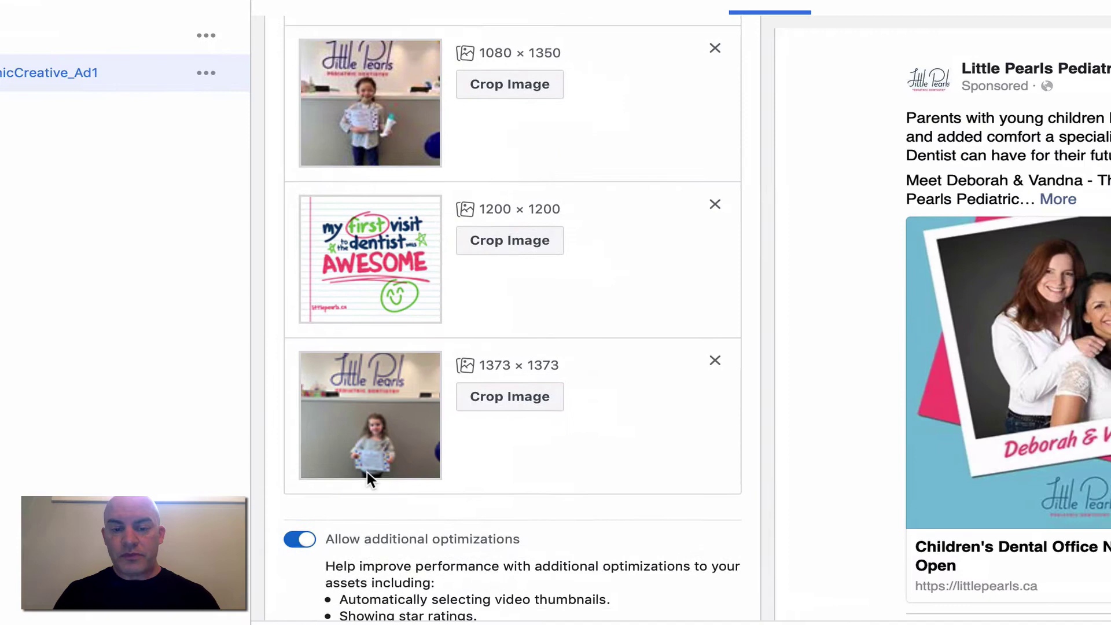
scroll(379, 372, "down", 8)
scroll(378, 373, "down", 2)
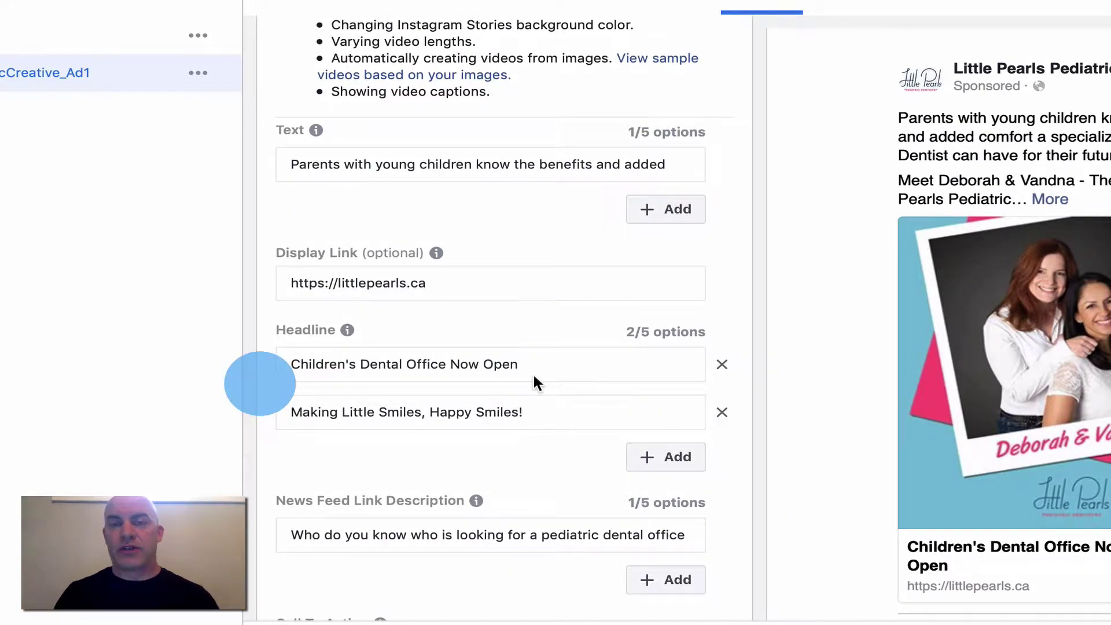
scroll(534, 376, "up", 15)
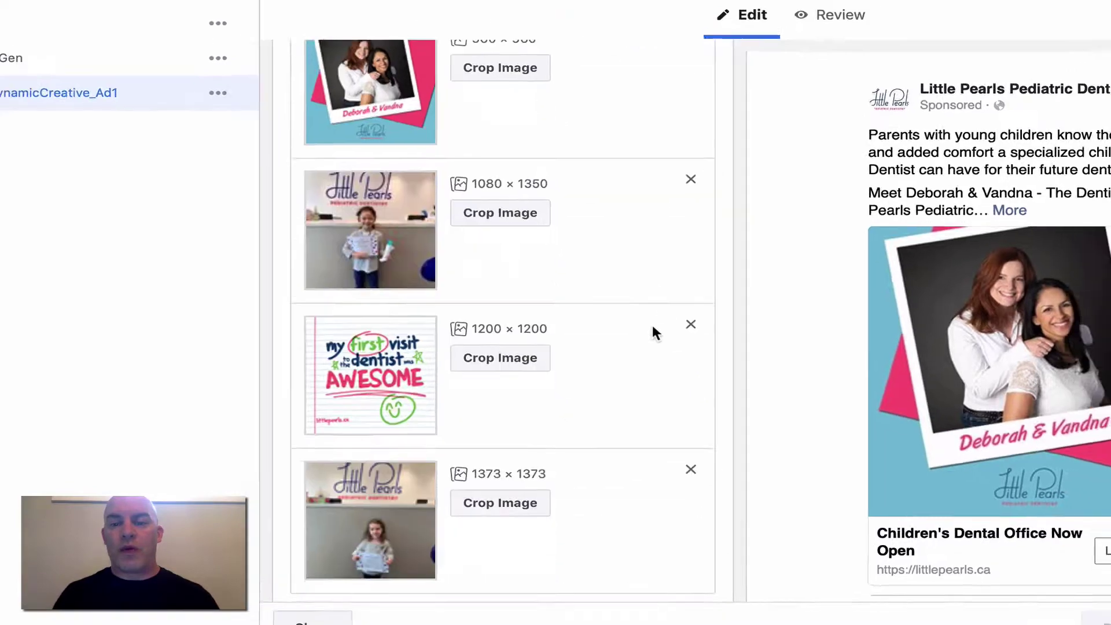
scroll(637, 330, "down", 5)
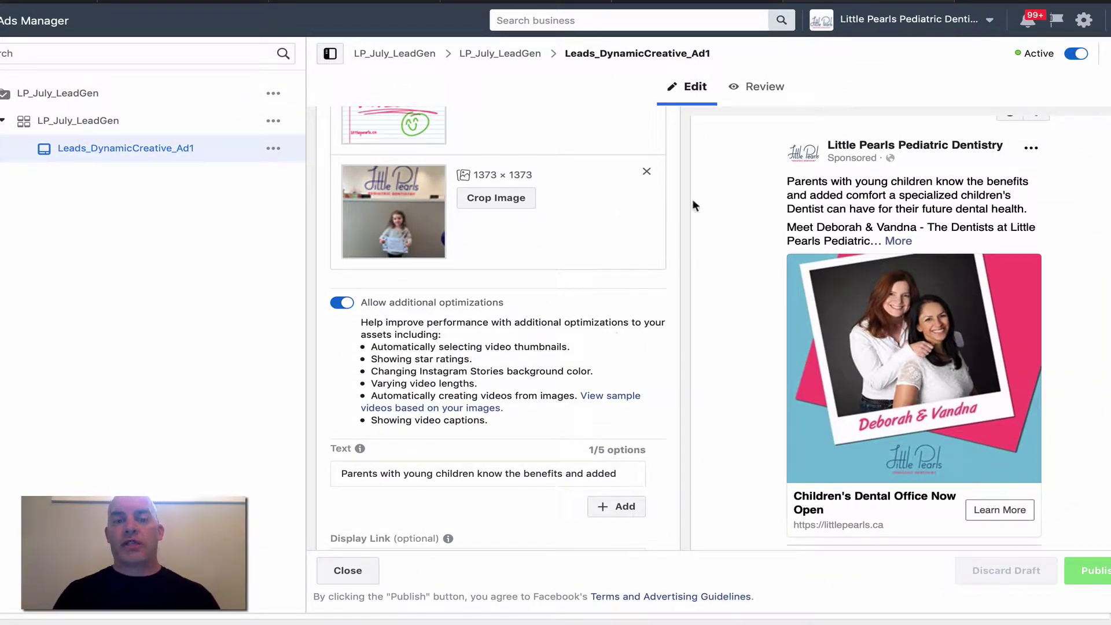
scroll(692, 199, "up", 3)
scroll(555, 259, "up", 3)
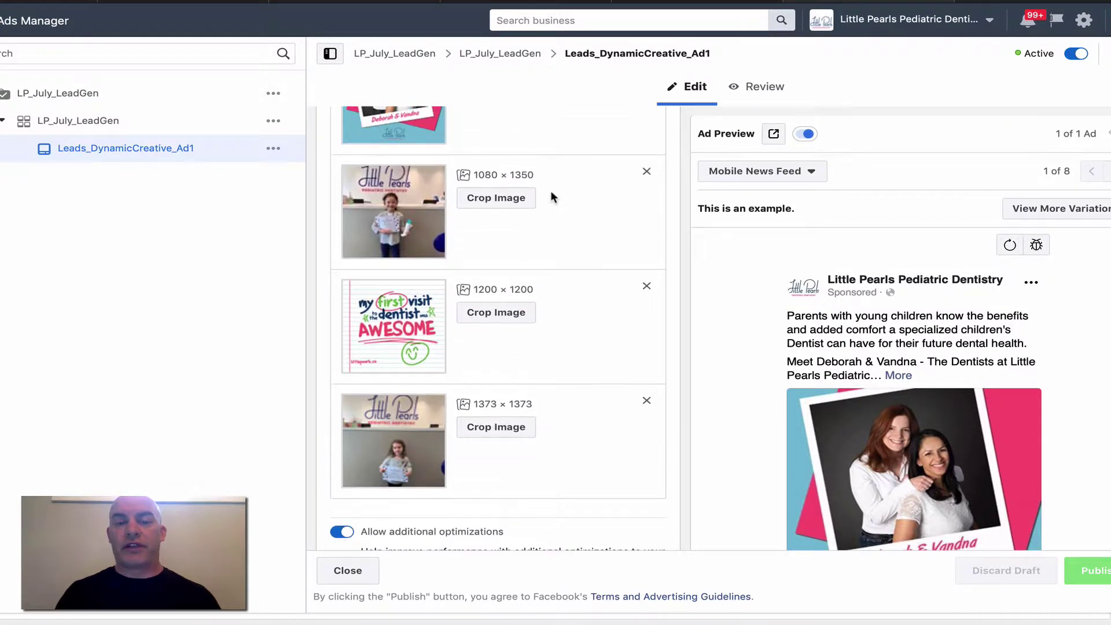
scroll(550, 189, "up", 3)
scroll(551, 235, "down", 4)
scroll(550, 235, "down", 9)
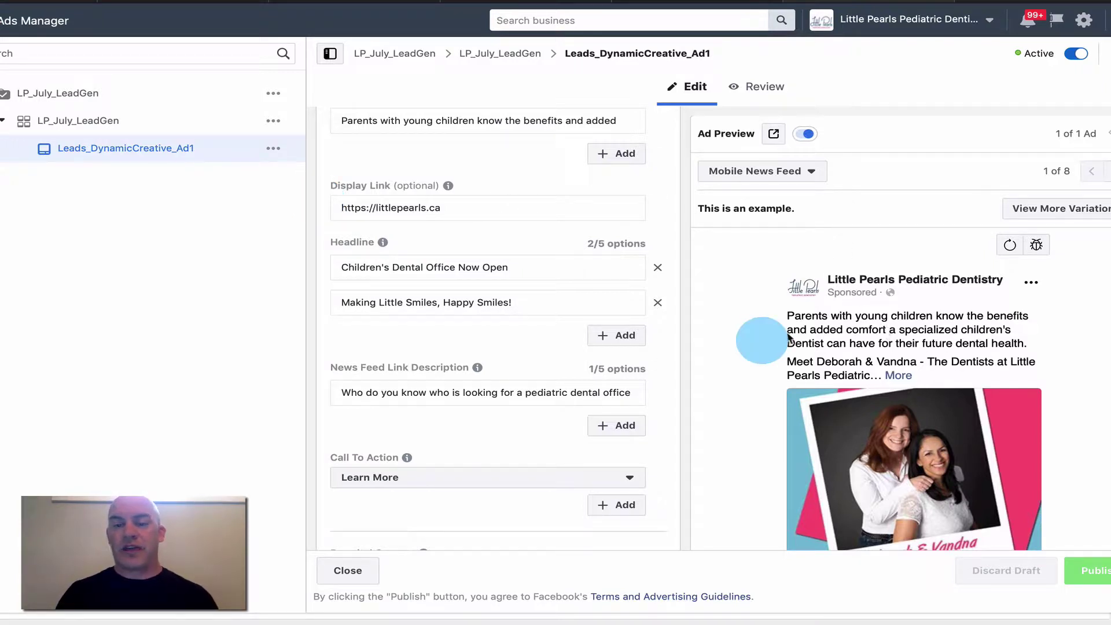
scroll(481, 443, "down", 2)
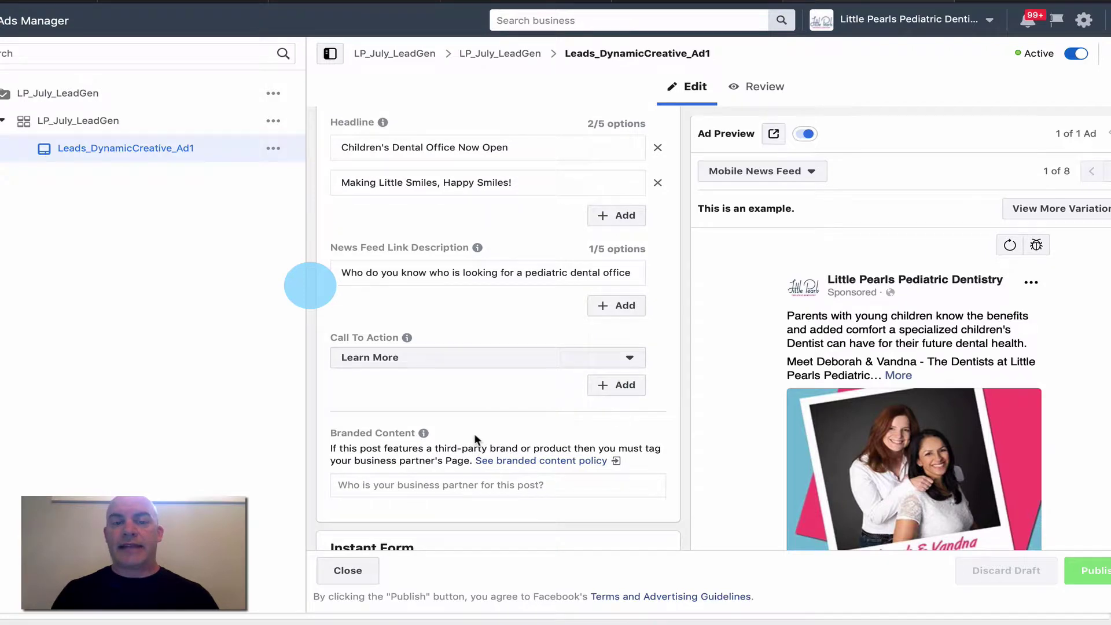
mouse_move(341, 344)
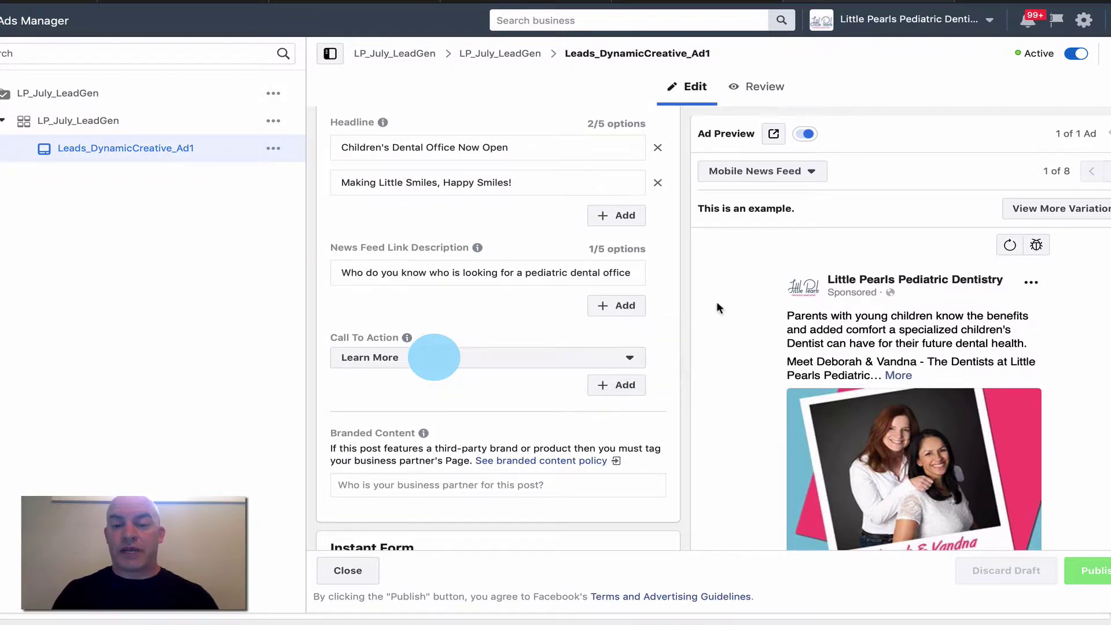
scroll(647, 288, "up", 8)
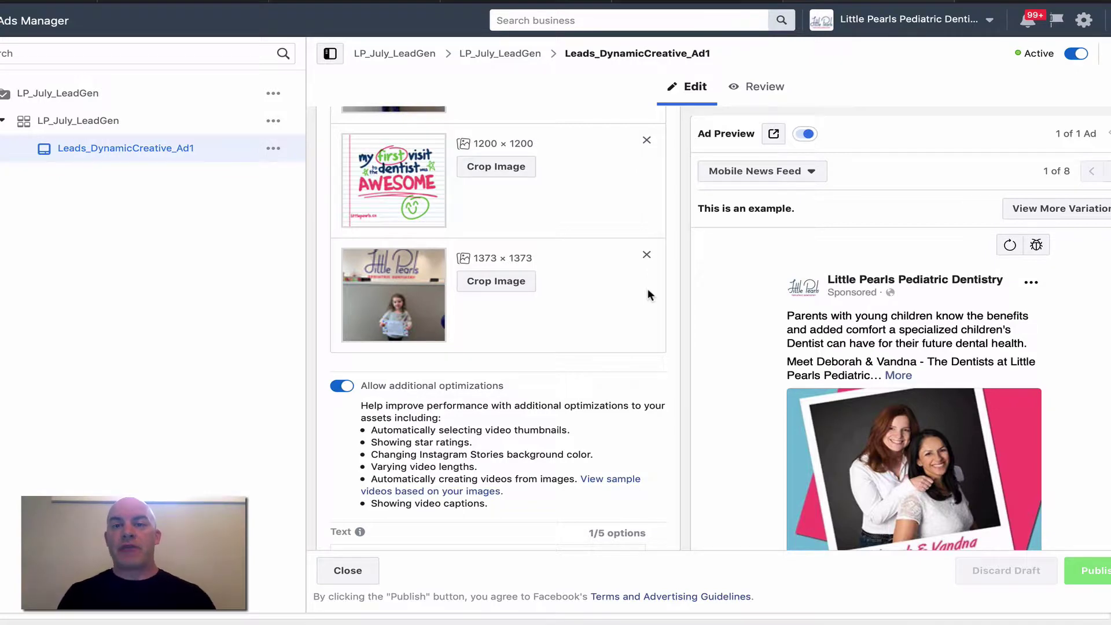
scroll(569, 250, "up", 4)
scroll(661, 301, "up", 3)
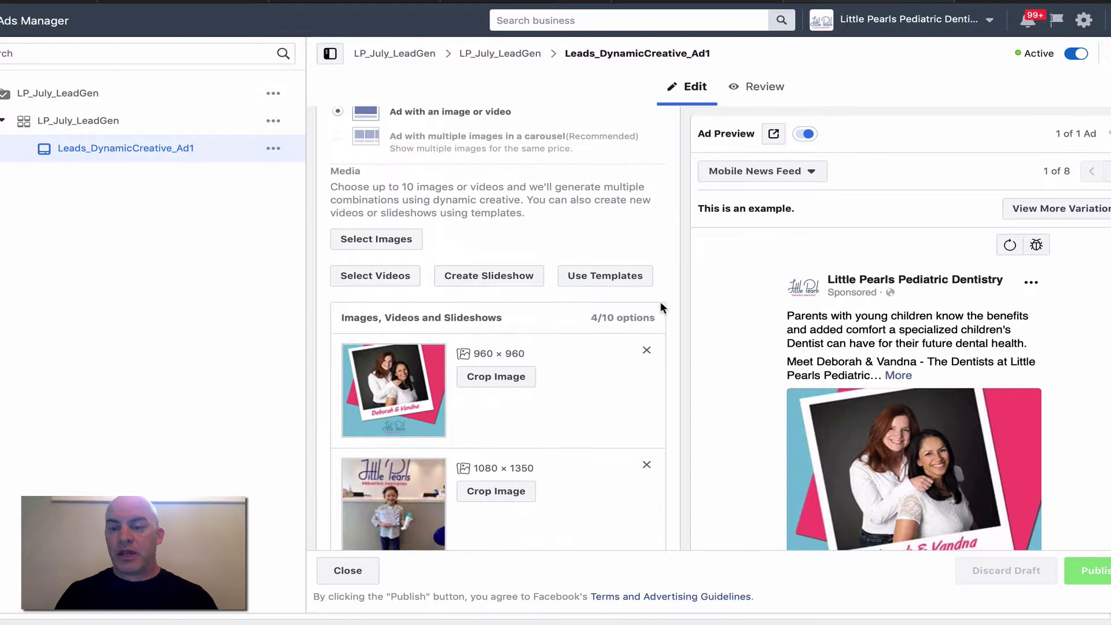
scroll(661, 301, "down", 2)
scroll(732, 394, "down", 3)
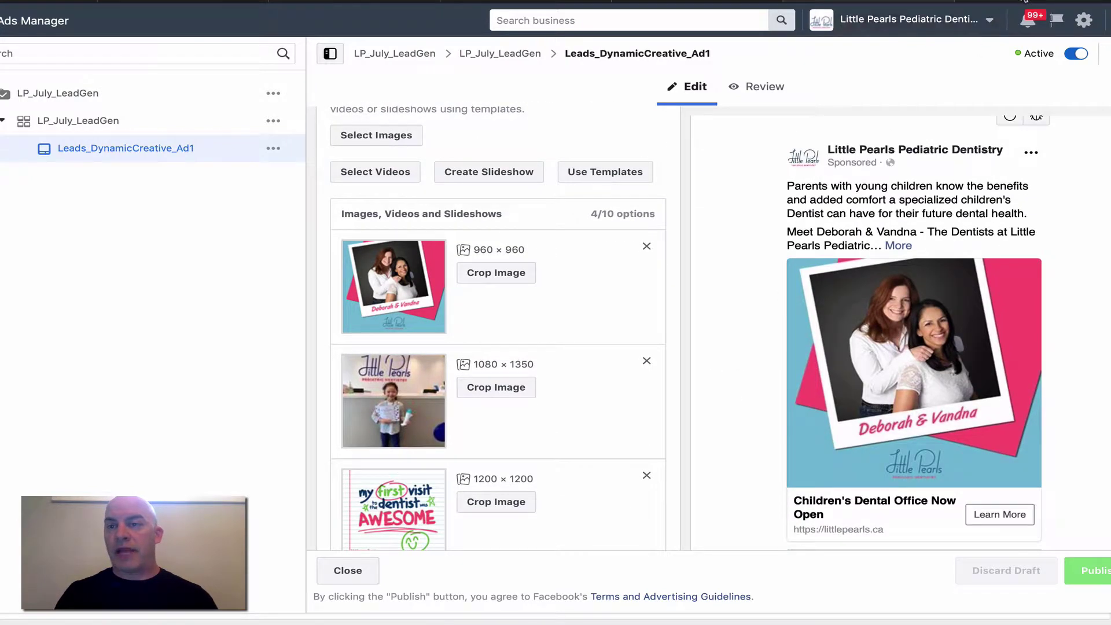
- Close the ad editor and return to the Ad Sets tab showing LP_July_LeadGen's results
left_click(348, 570)
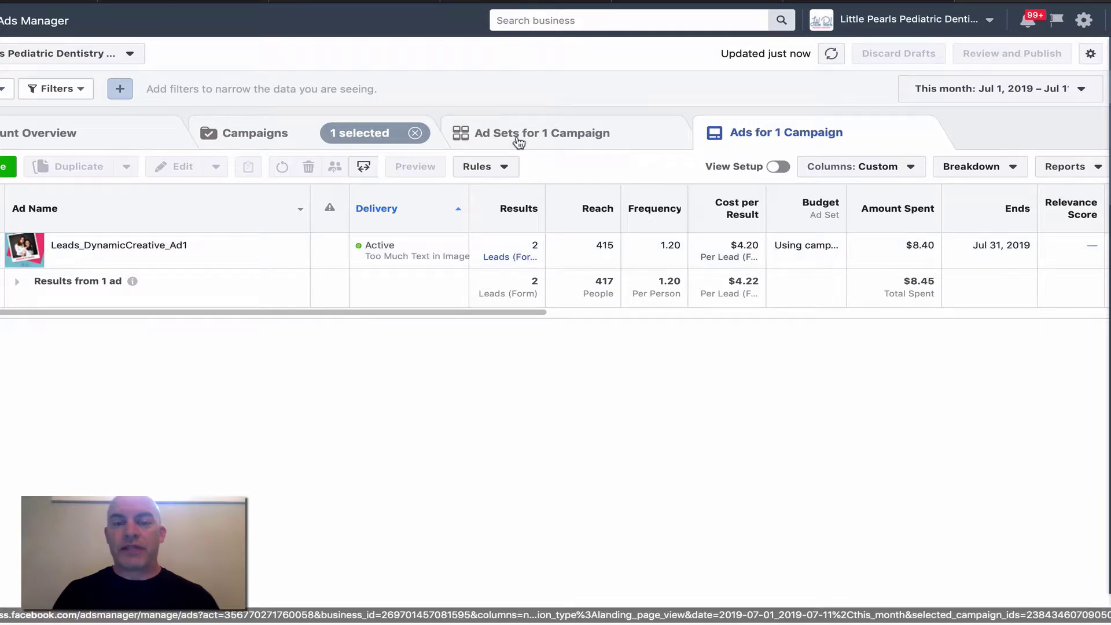
left_click(492, 140)
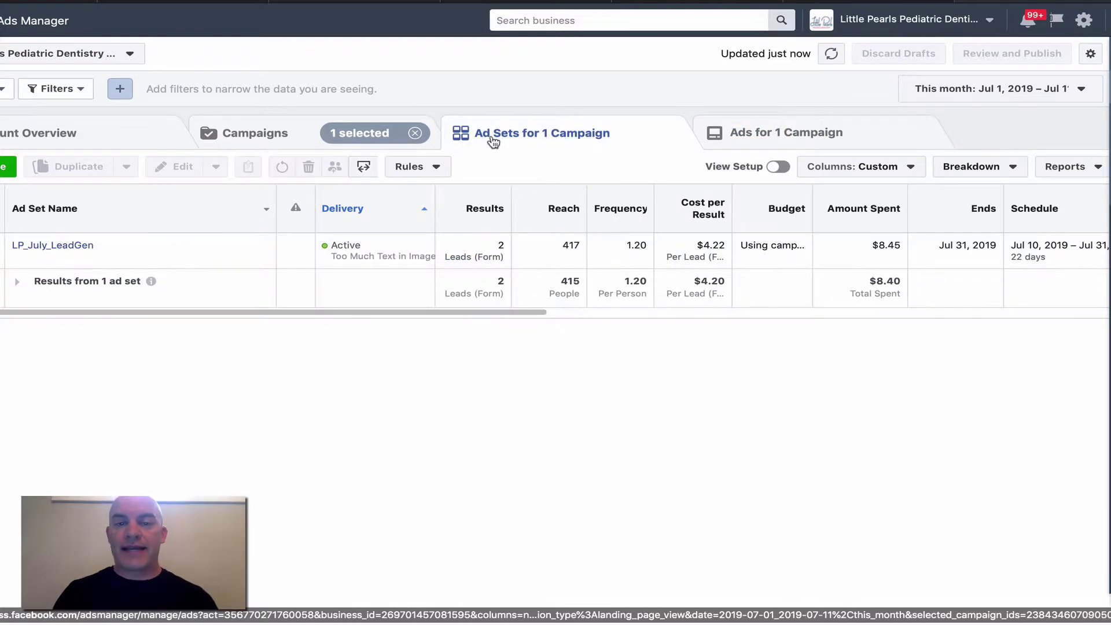
left_click(842, 146)
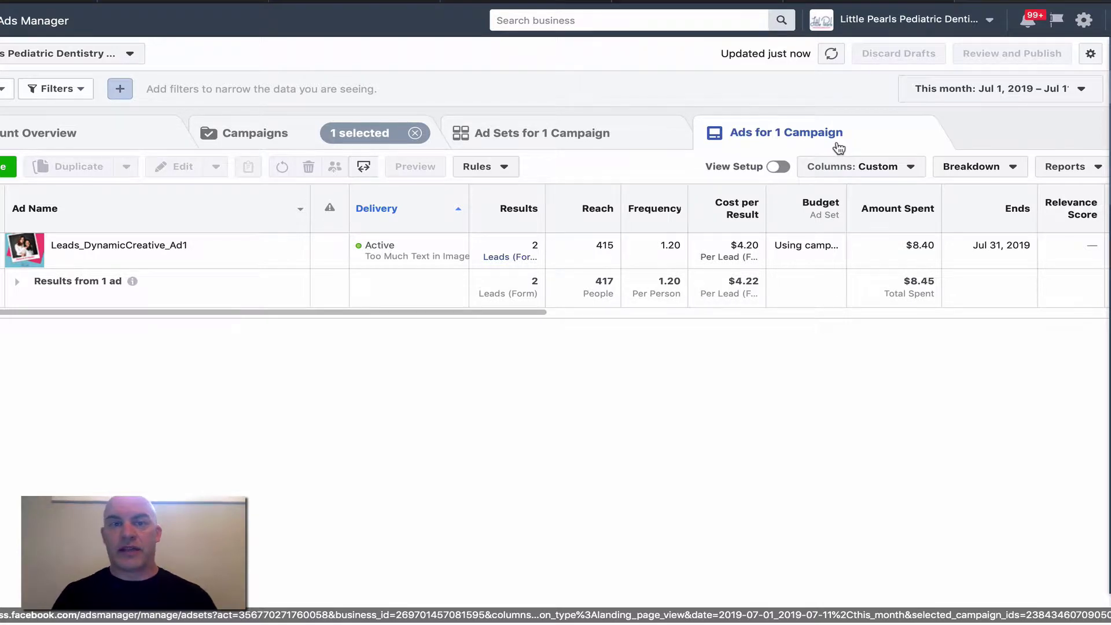
left_click(566, 136)
mouse_move(104, 258)
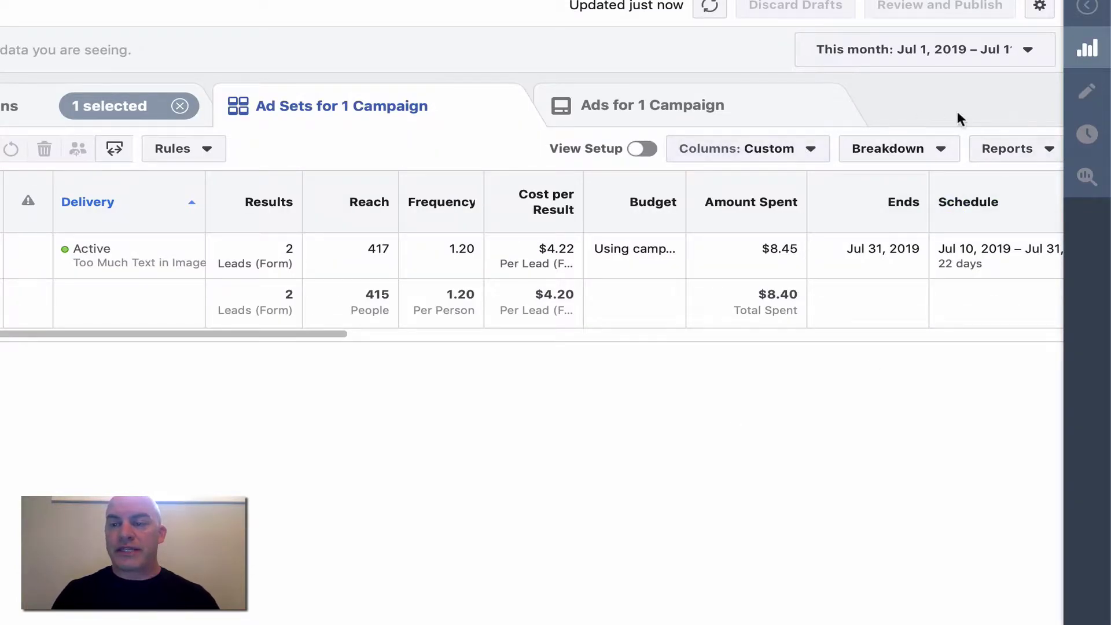
- Break down LP_July_LeadGen by the Image, Video and Slideshow dynamic creative asset
left_click(940, 152)
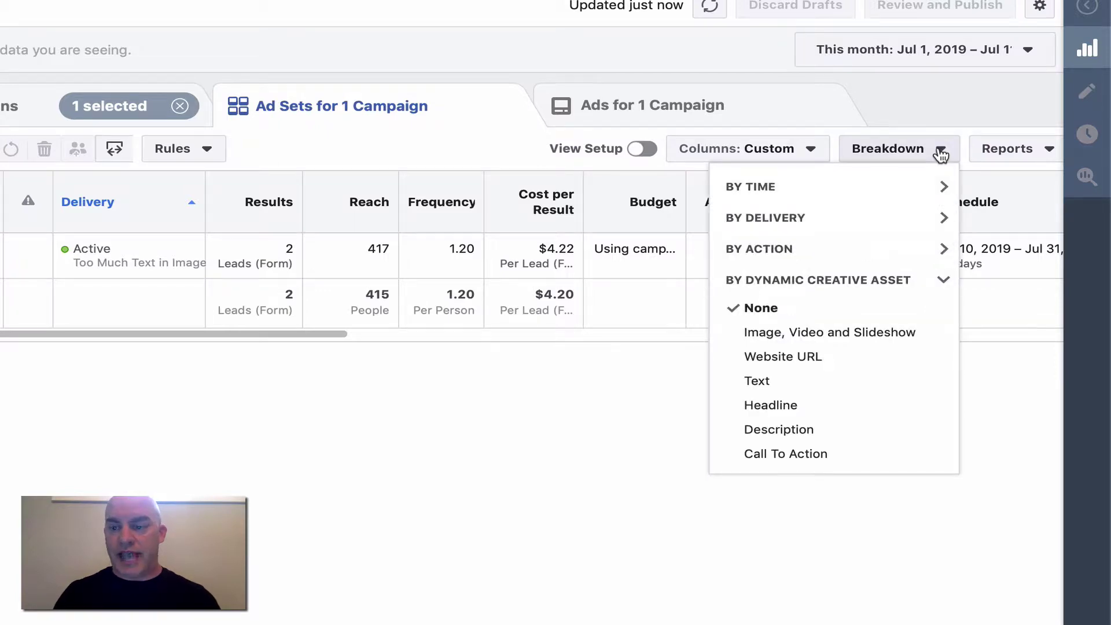
left_click(813, 287)
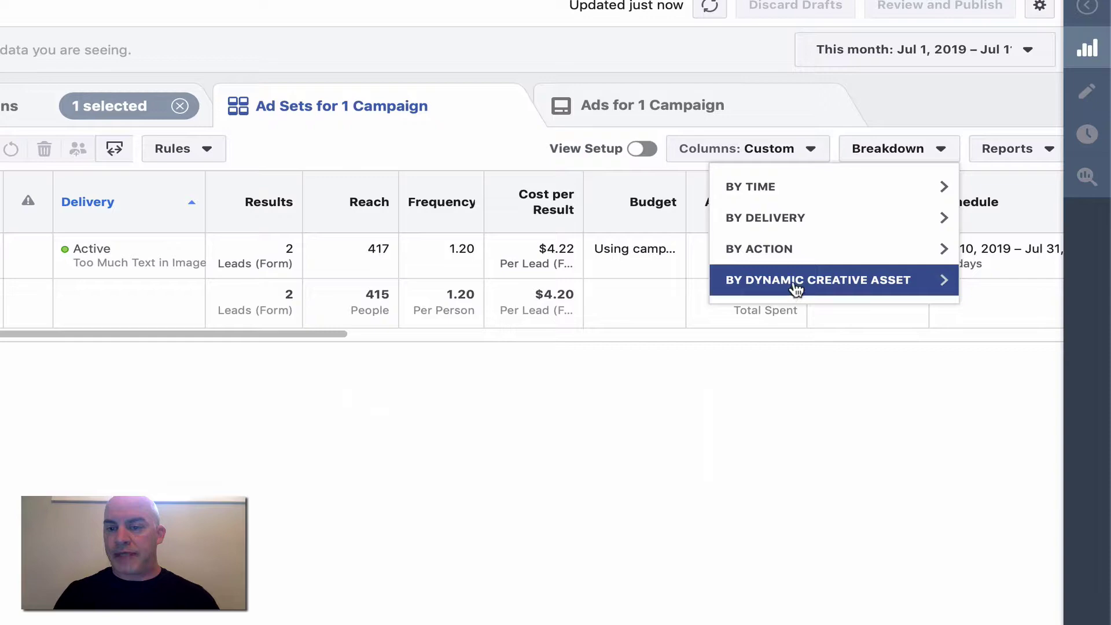
left_click(795, 289)
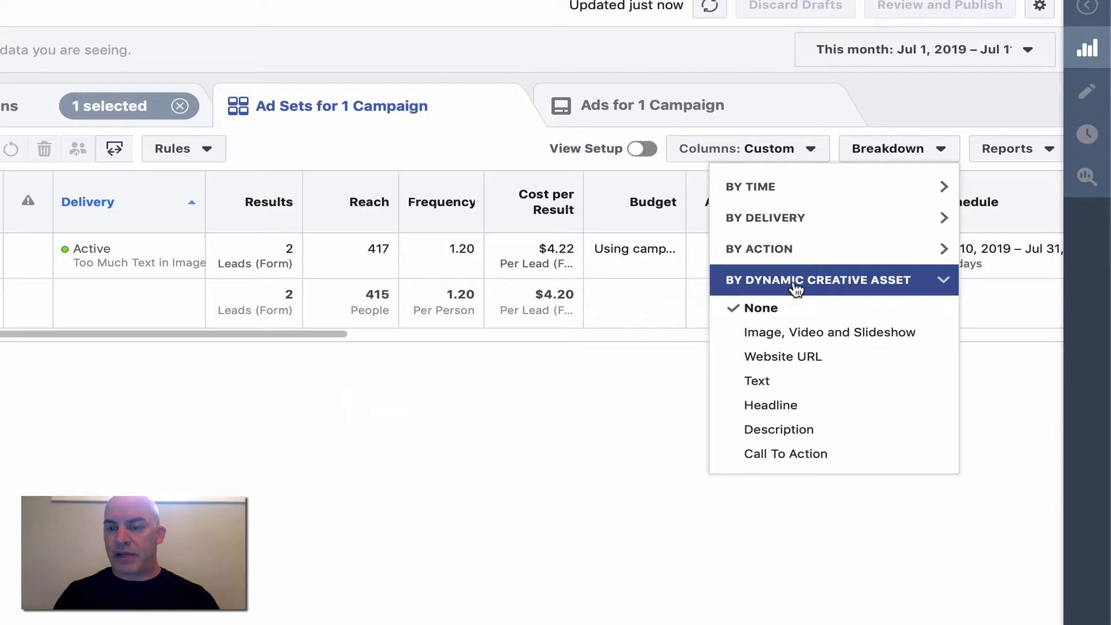
left_click(795, 334)
left_click(537, 574)
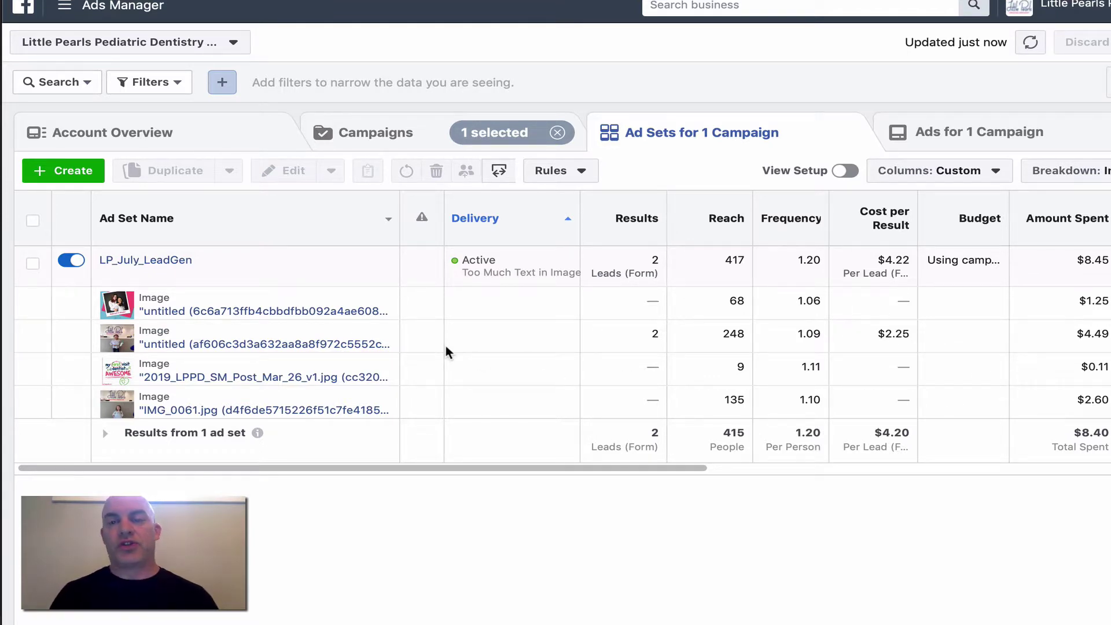
- Change the dynamic creative breakdown to Headline and refresh the LP_July_LeadGen figures
left_click(1106, 172)
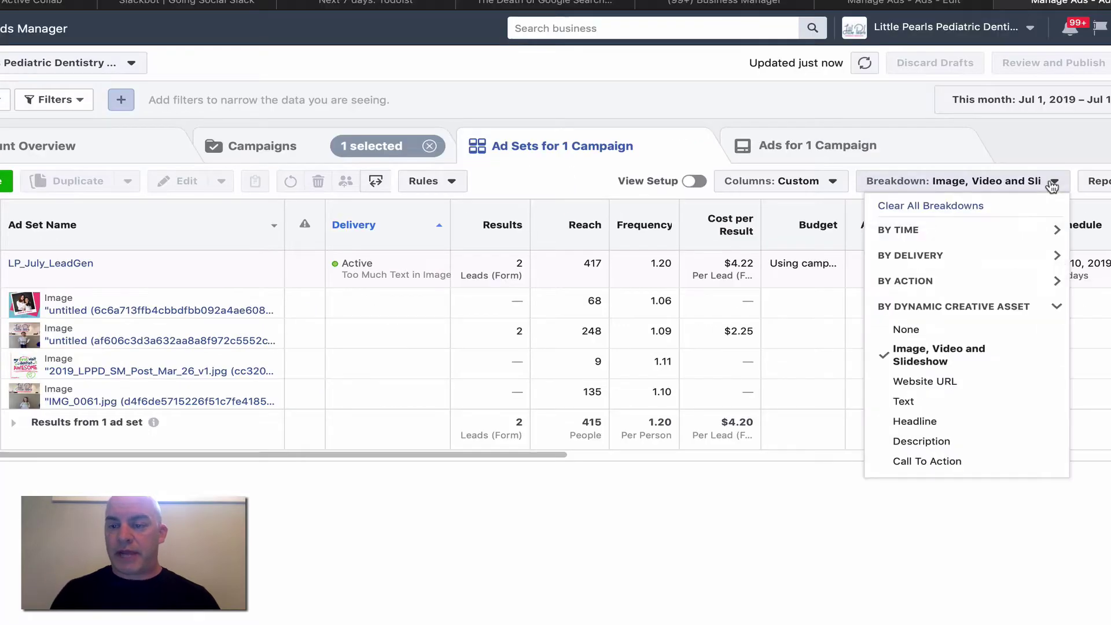
left_click(1003, 426)
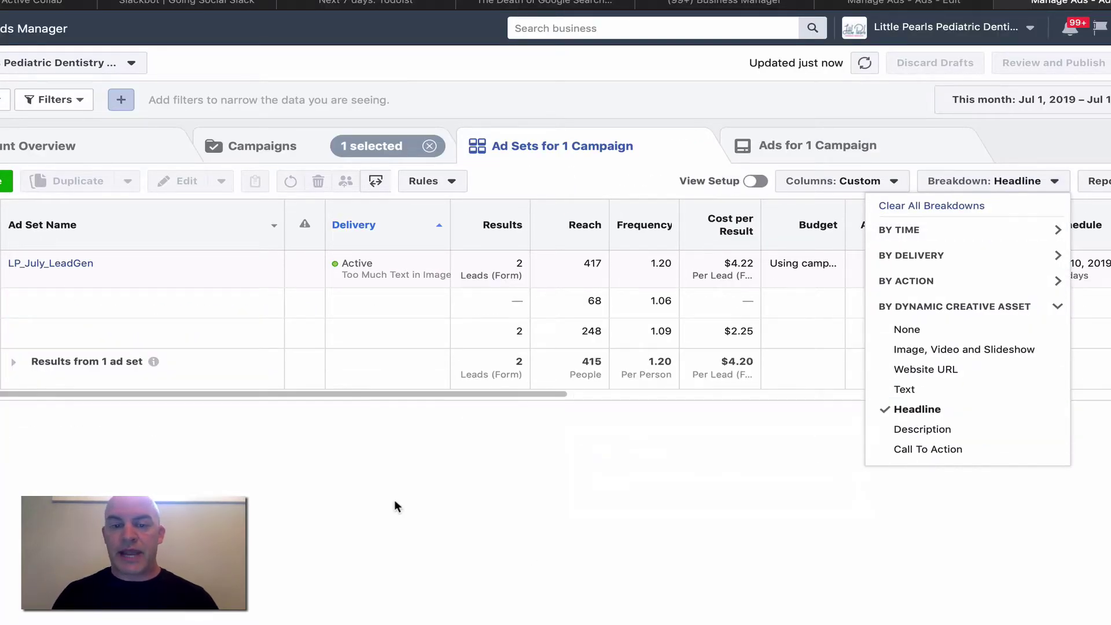
left_click(377, 489)
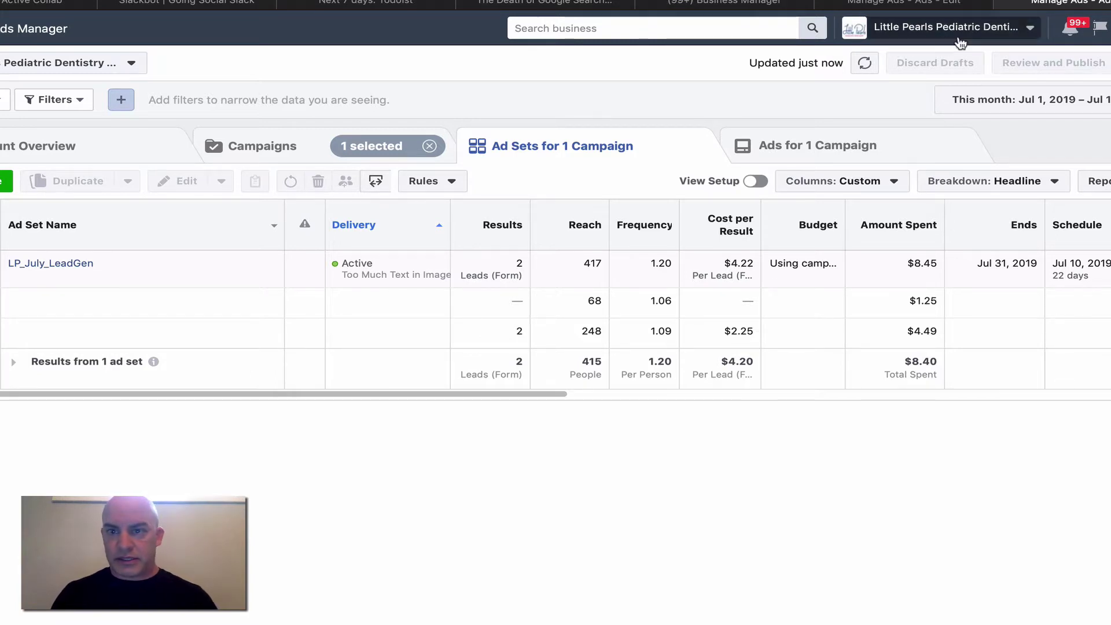
left_click(862, 66)
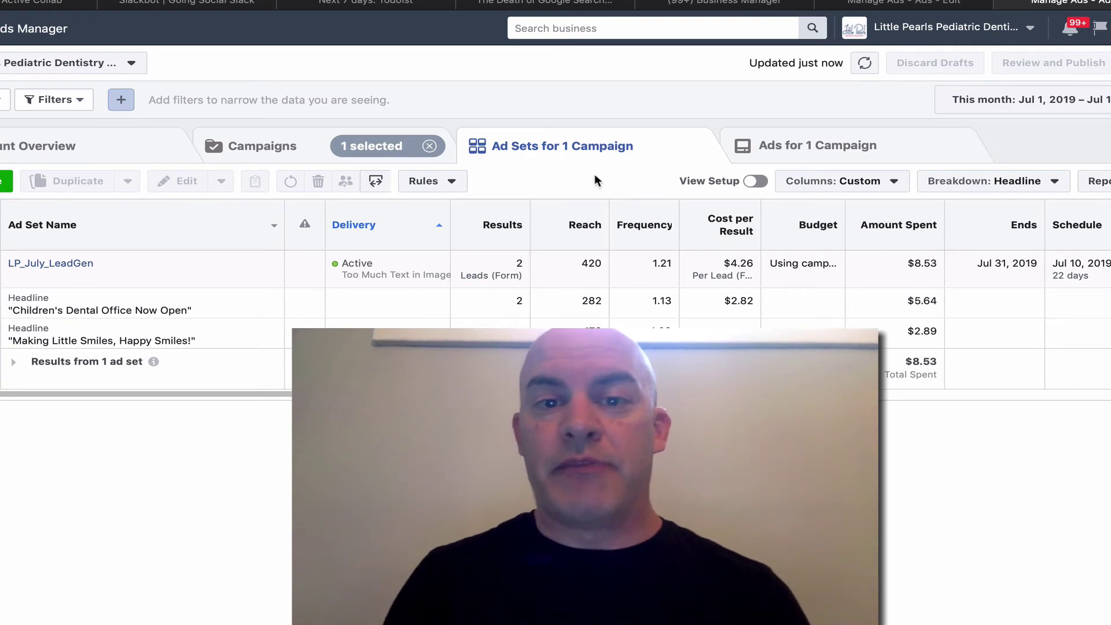
- Switch to the Ads for 1 Campaign tab, keeping the headline breakdown
left_click(823, 146)
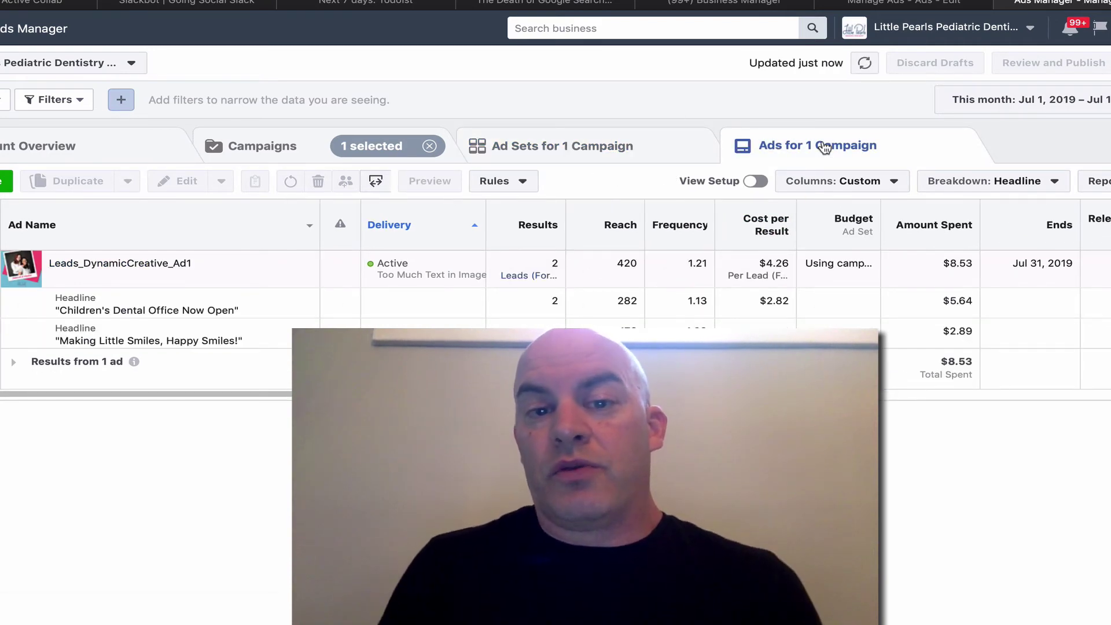